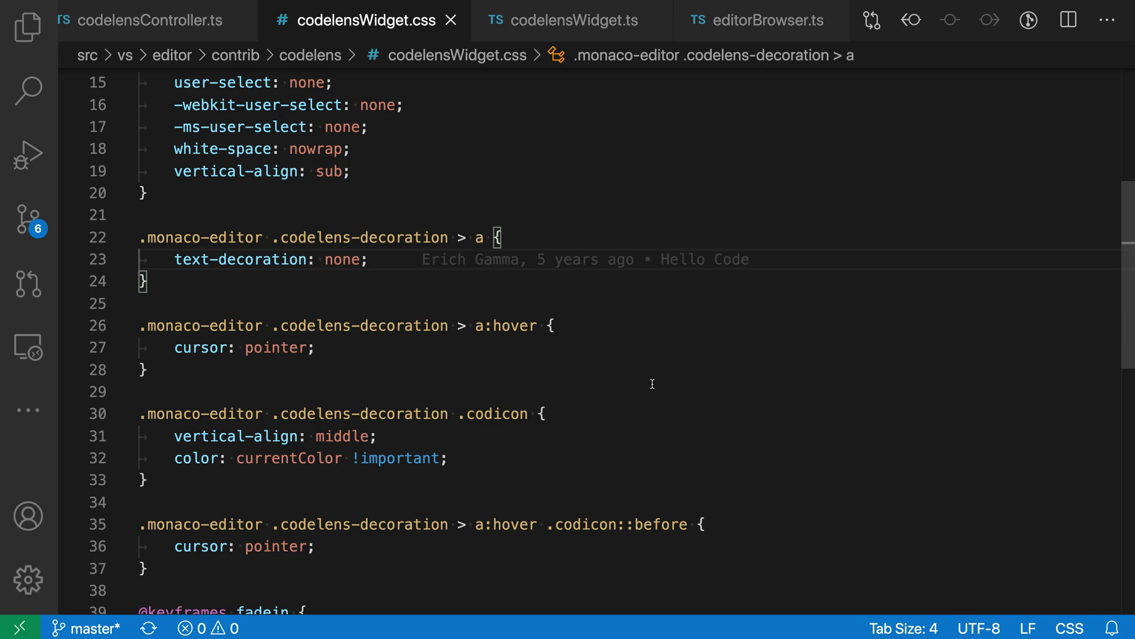
scroll(361, 34, "down", 2)
scroll(361, 33, "down", 2)
scroll(361, 34, "up", 4)
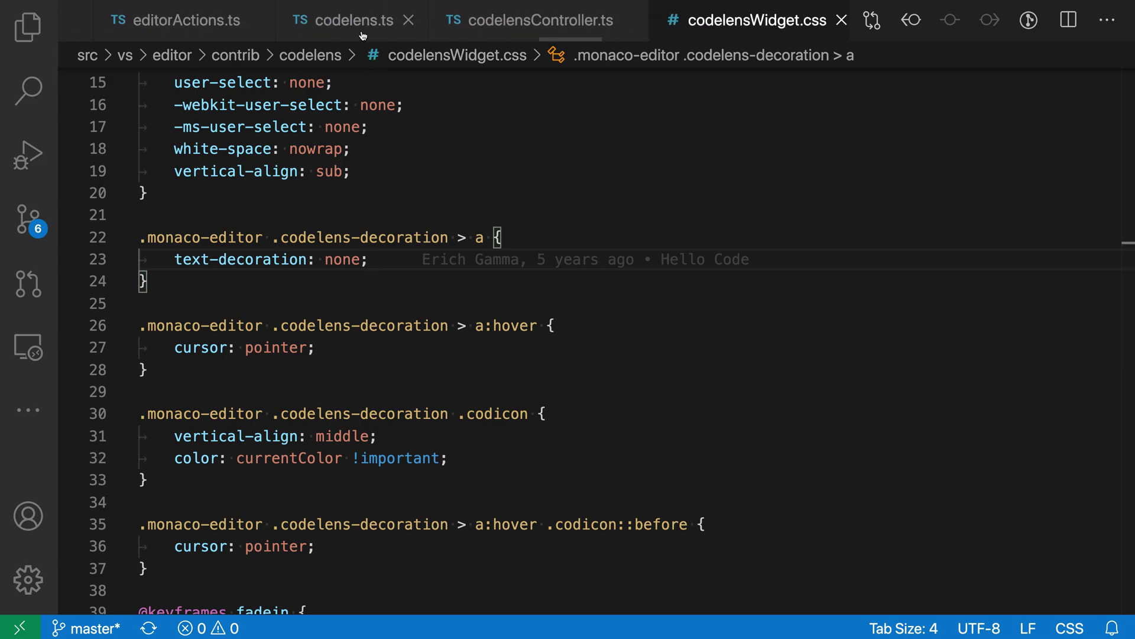
scroll(362, 34, "down", 2)
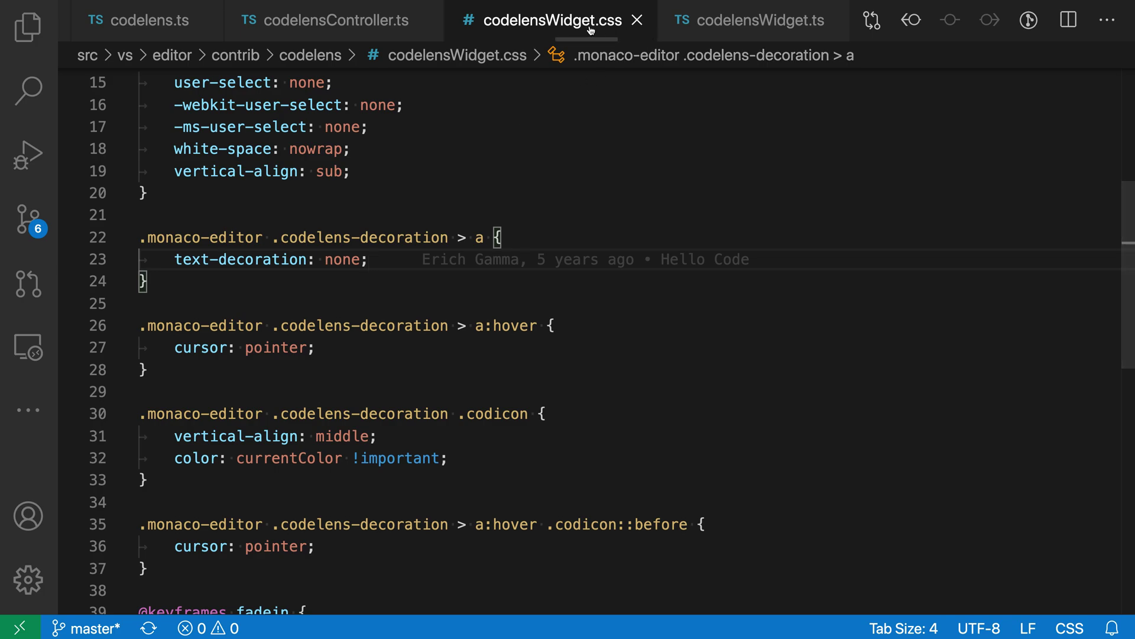
- Close all editor tabs to the right of codelensWidget.css using Close to the Right
right_click(514, 25)
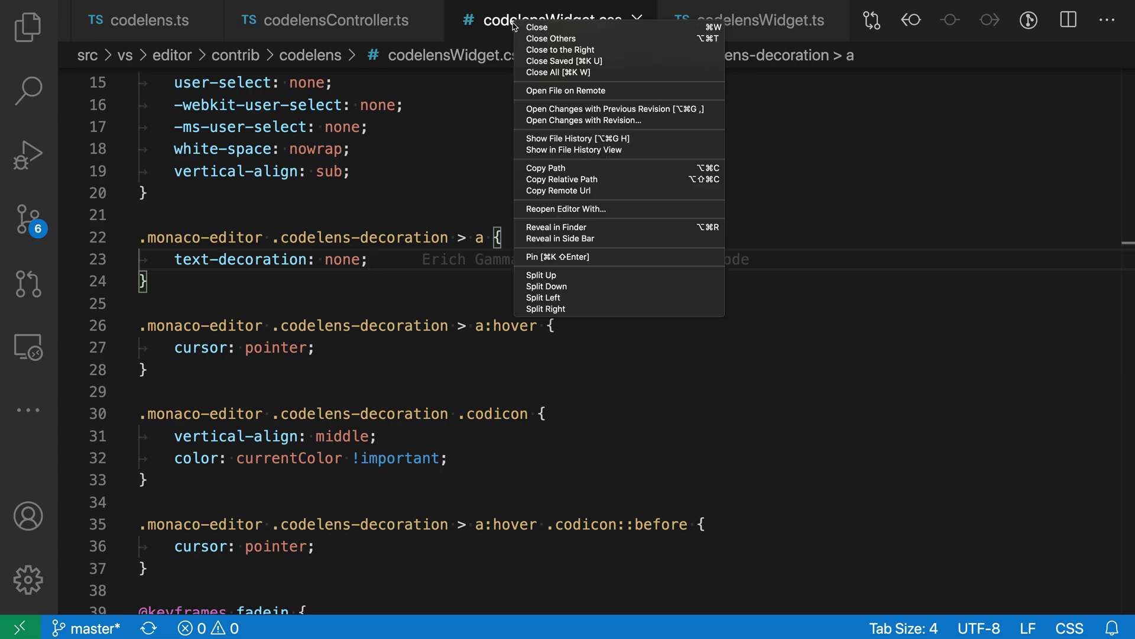
left_click(586, 50)
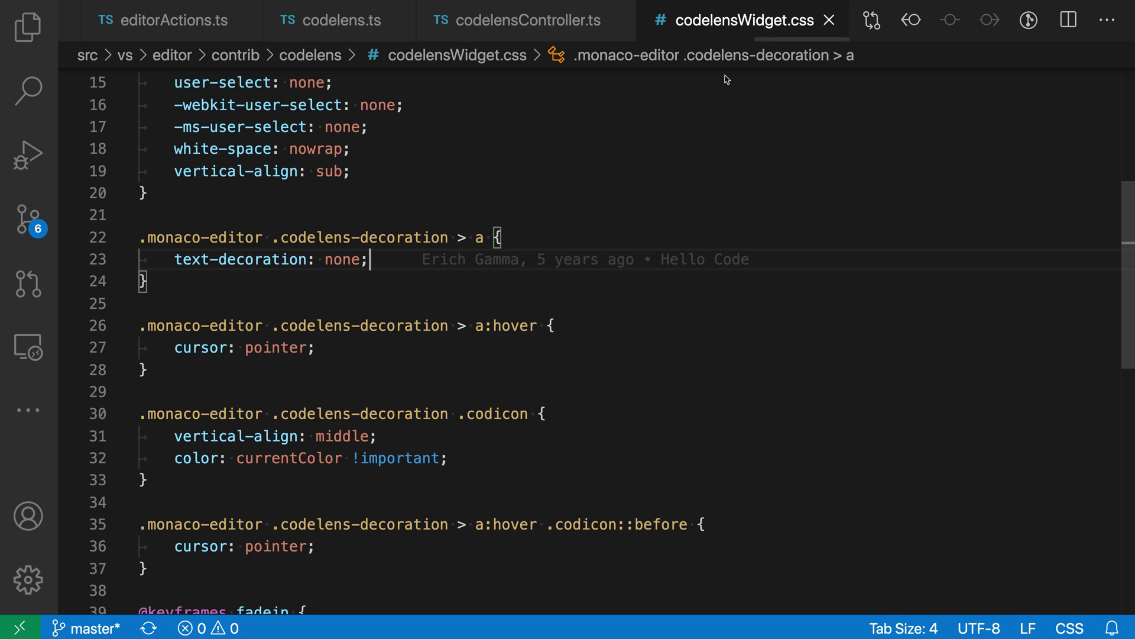
right_click(712, 22)
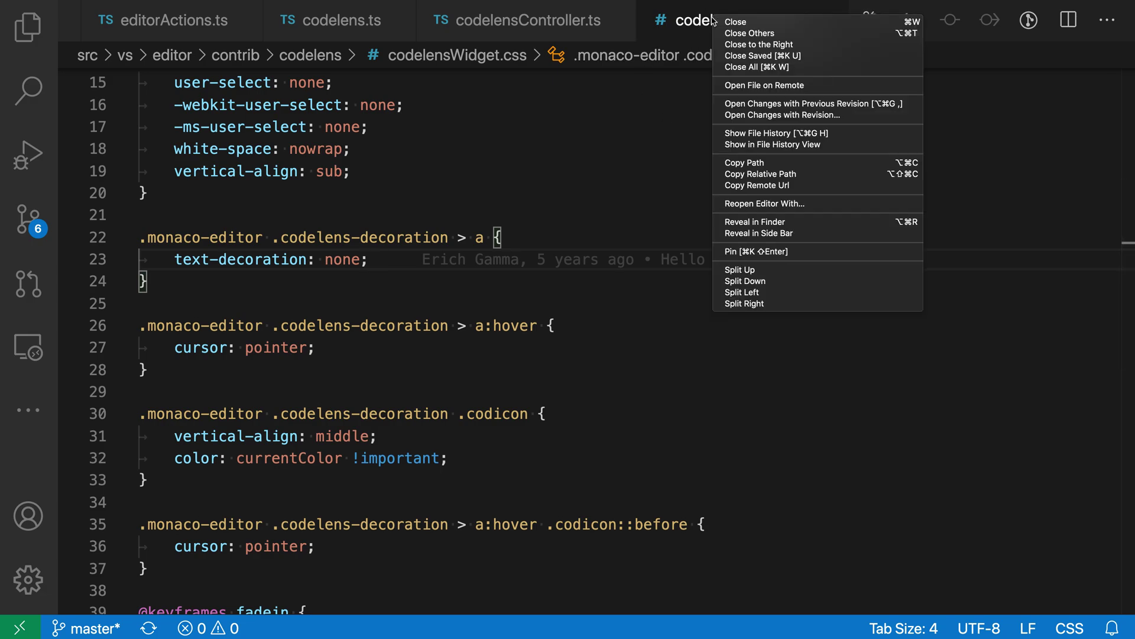
- Use Close Others so codelensWidget.css is the only open editor tab
left_click(763, 33)
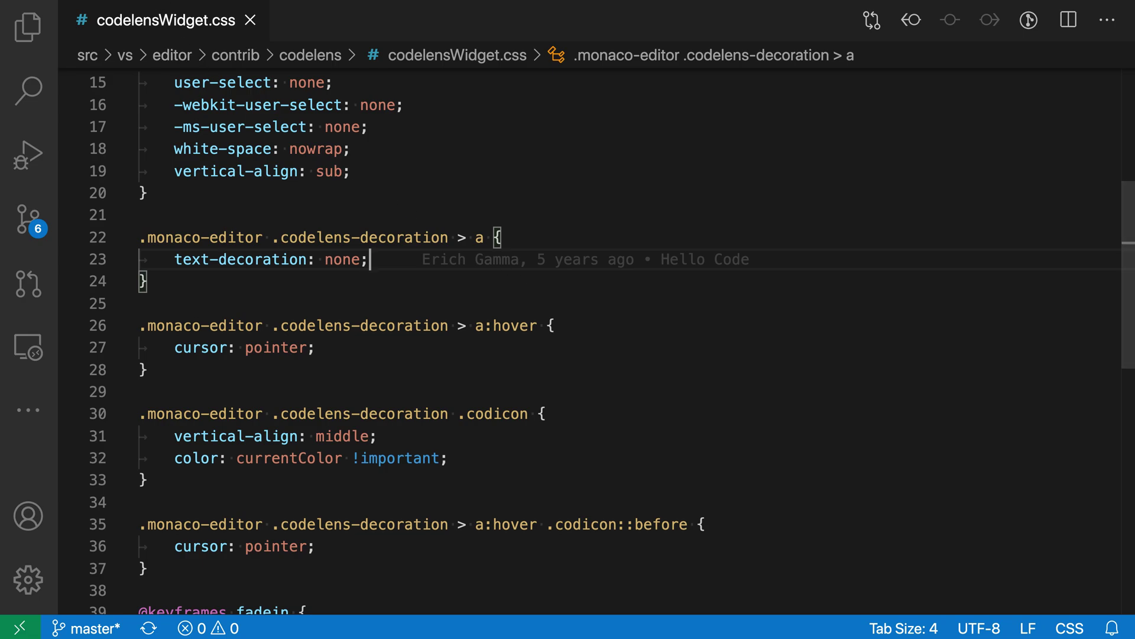
right_click(169, 18)
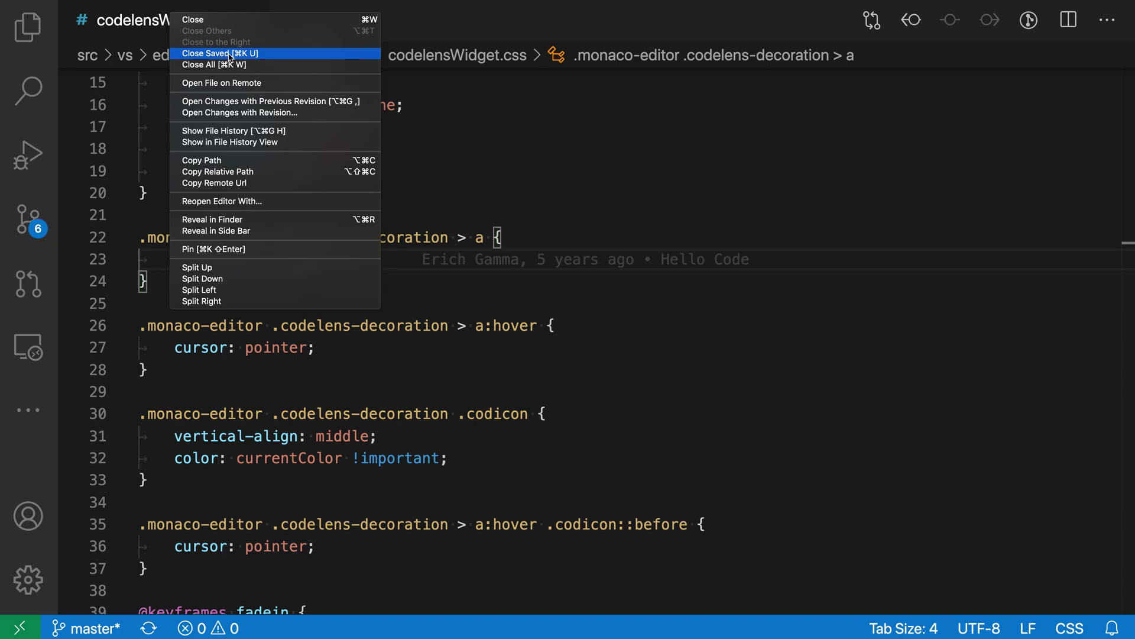
- Close the codelensWidget.css tab with Close All, leaving no editors open
left_click(268, 66)
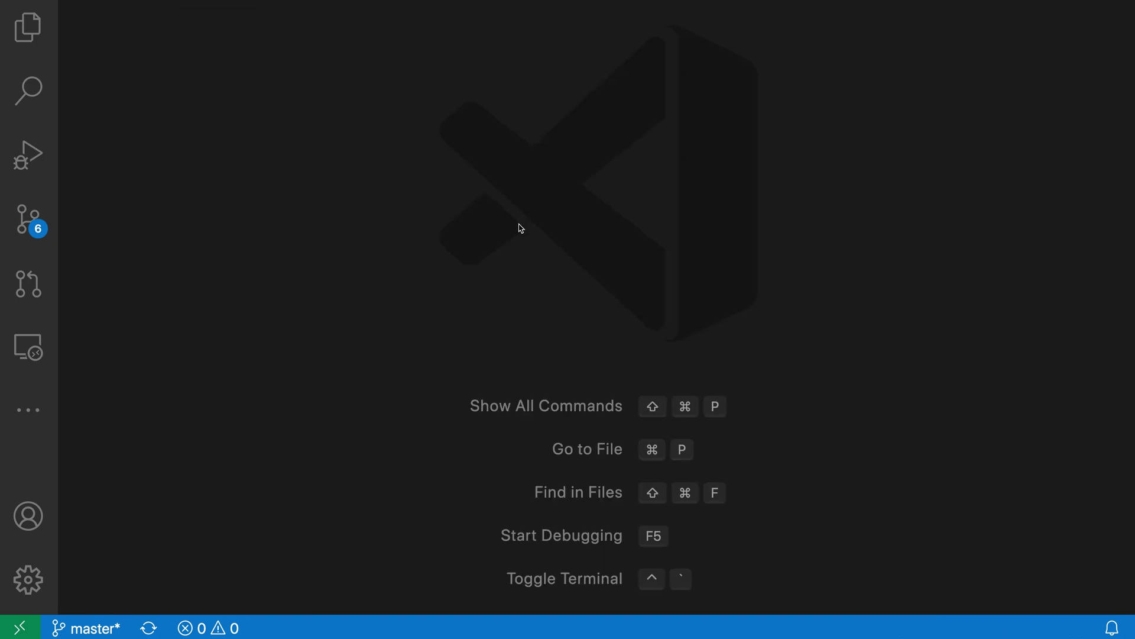